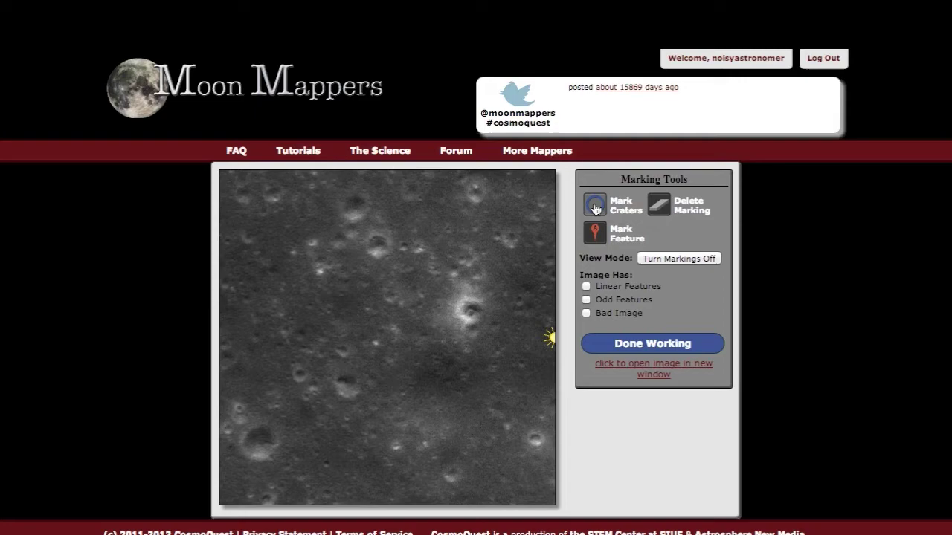
# - Switch to Mark Craters and close its help popup after reading the guidance
pyautogui.click(595, 209)
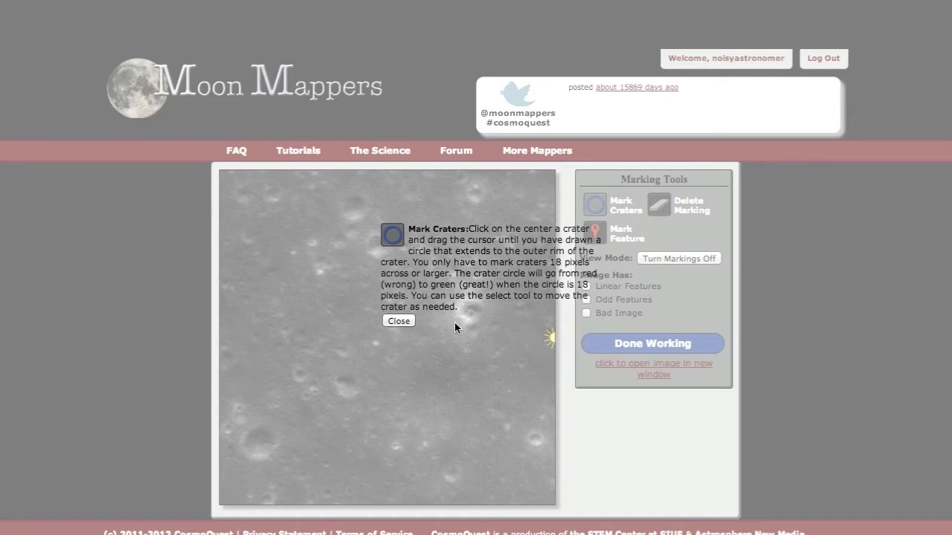
pyautogui.click(406, 322)
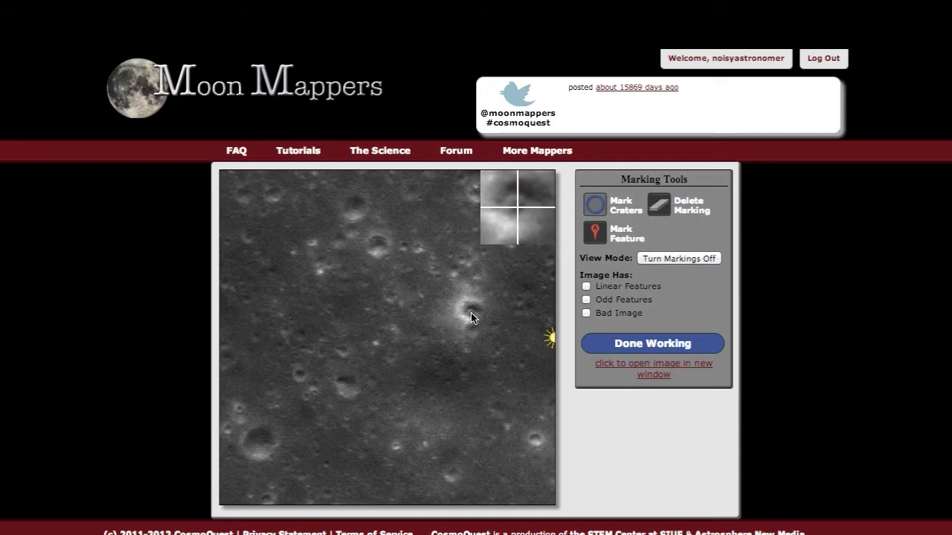
# - Circle the bright crater right of centre in green and fit the circle to its rim
pyautogui.moveTo(471, 318); pyautogui.dragTo(475, 333)
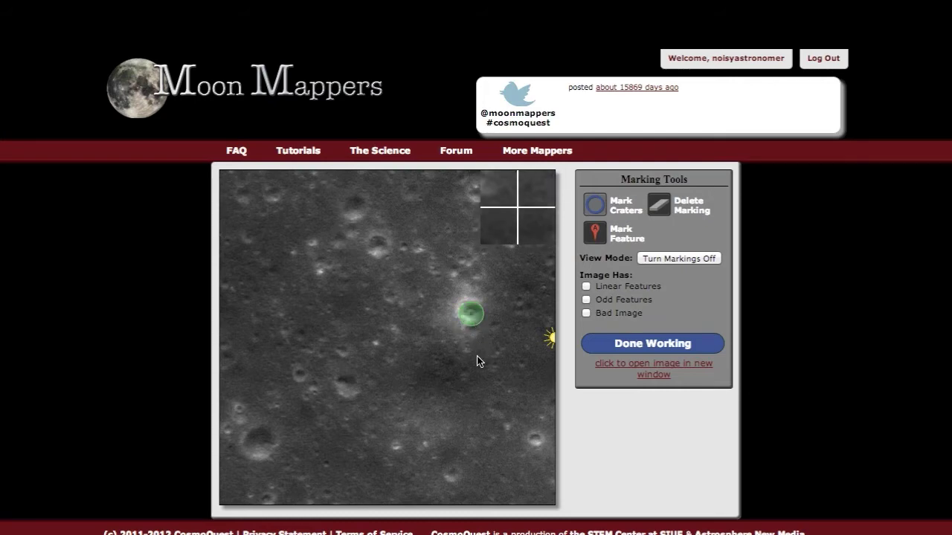
pyautogui.moveTo(471, 322)
pyautogui.mouseDown()
pyautogui.moveTo(453, 334)
pyautogui.moveTo(451, 310)
pyautogui.moveTo(487, 320)
pyautogui.moveTo(471, 315)
pyautogui.mouseUp()
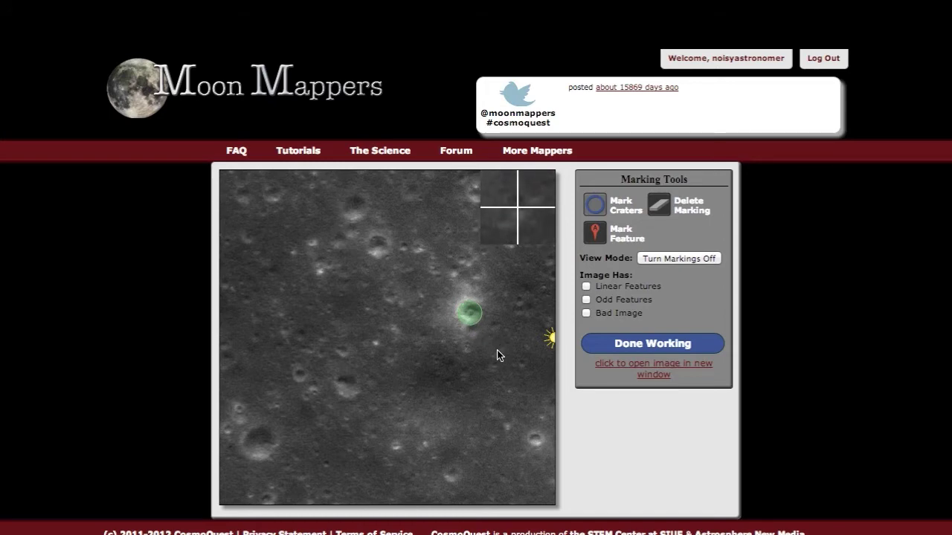
# - Draw crater circles on the upper-middle, topmost and large lower-left craters
pyautogui.click(378, 248)
pyautogui.moveTo(379, 255); pyautogui.dragTo(380, 262)
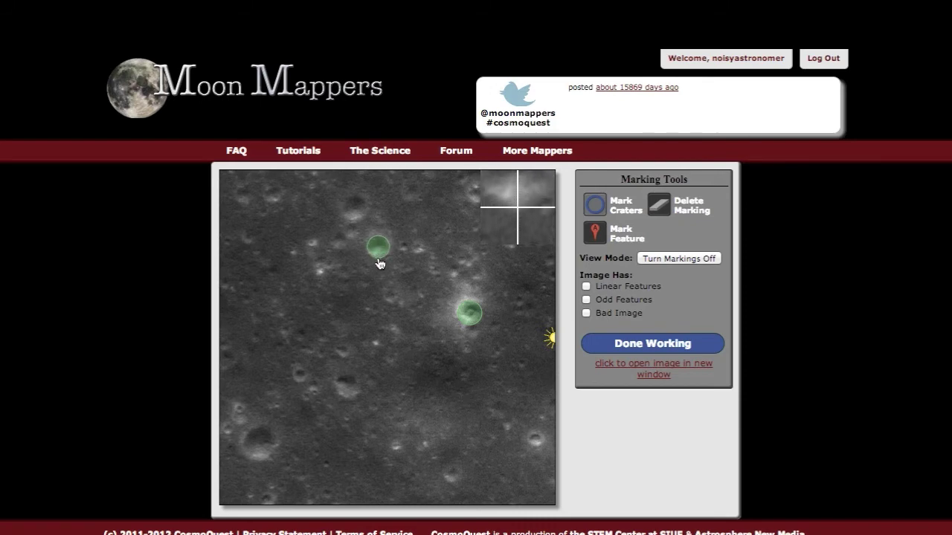
pyautogui.moveTo(355, 210); pyautogui.dragTo(357, 226)
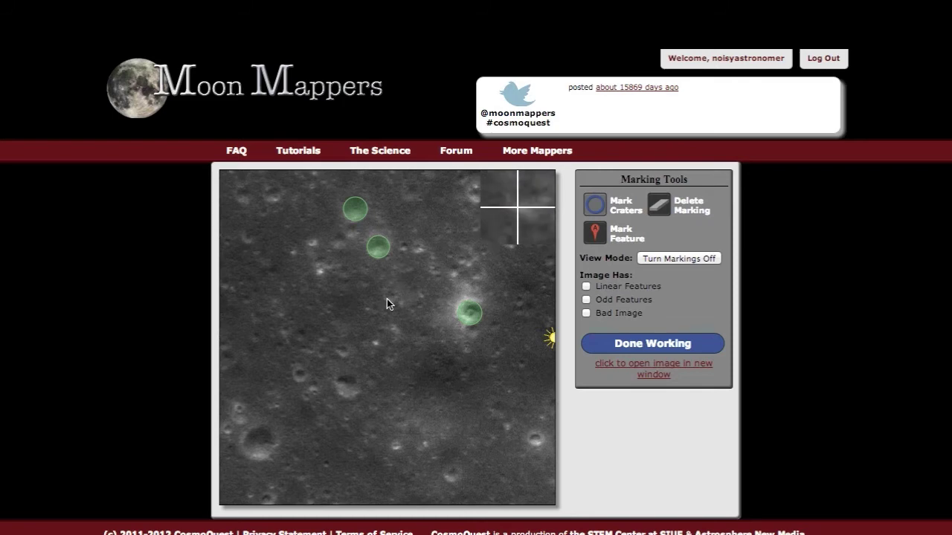
pyautogui.moveTo(259, 444); pyautogui.dragTo(262, 464)
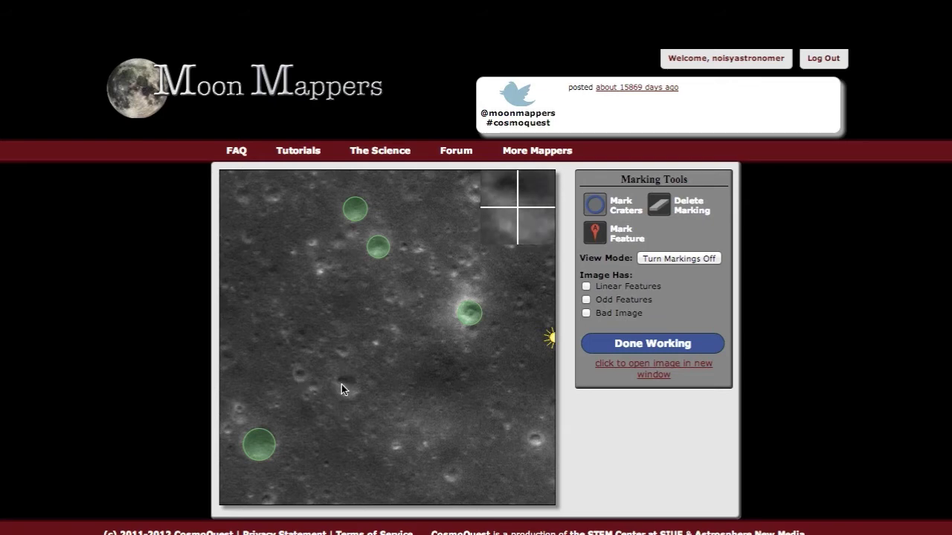
# - Circle the crater below the centre, then remove that oversized circle
pyautogui.moveTo(350, 392); pyautogui.dragTo(377, 423)
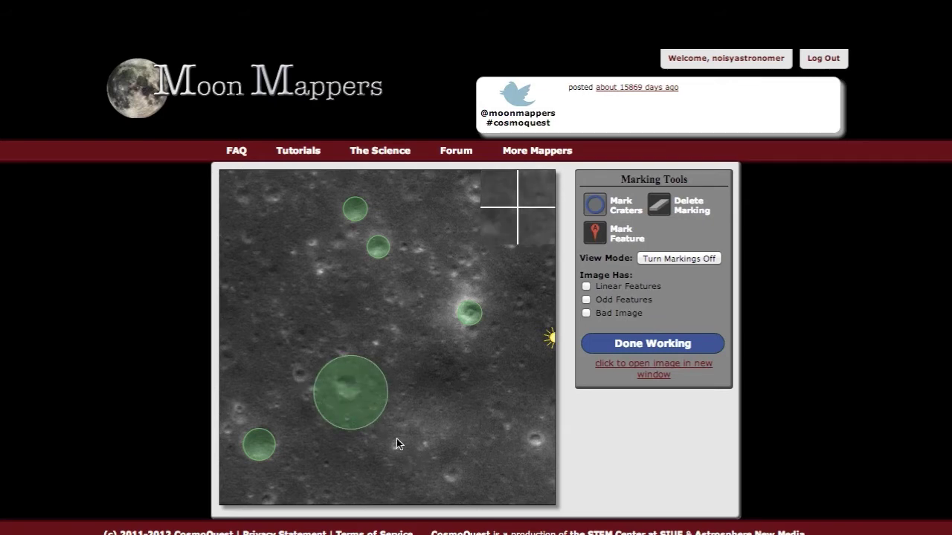
pyautogui.click(357, 407)
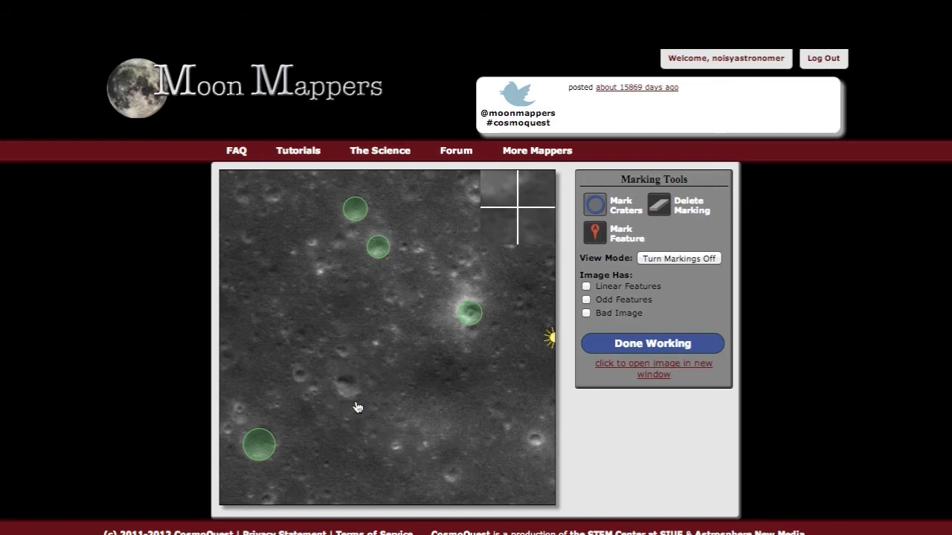
pyautogui.click(660, 211)
# - Delete the top crater's circle and redraw it with Mark Craters
pyautogui.click(362, 214)
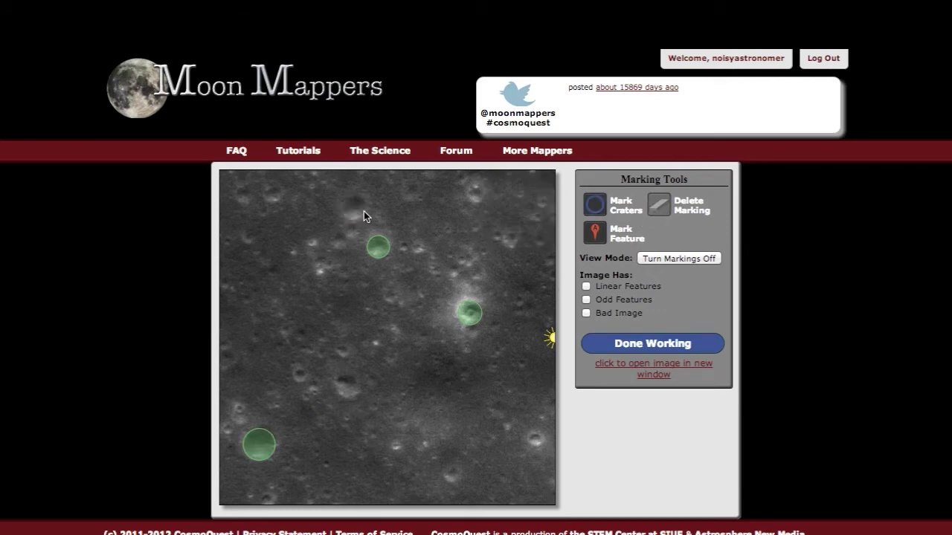
pyautogui.click(595, 205)
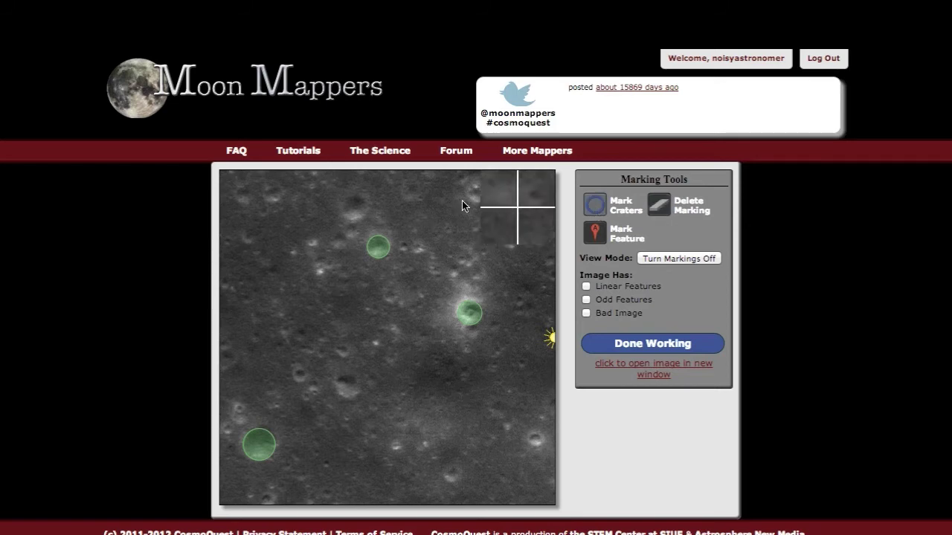
pyautogui.moveTo(354, 210); pyautogui.dragTo(356, 222)
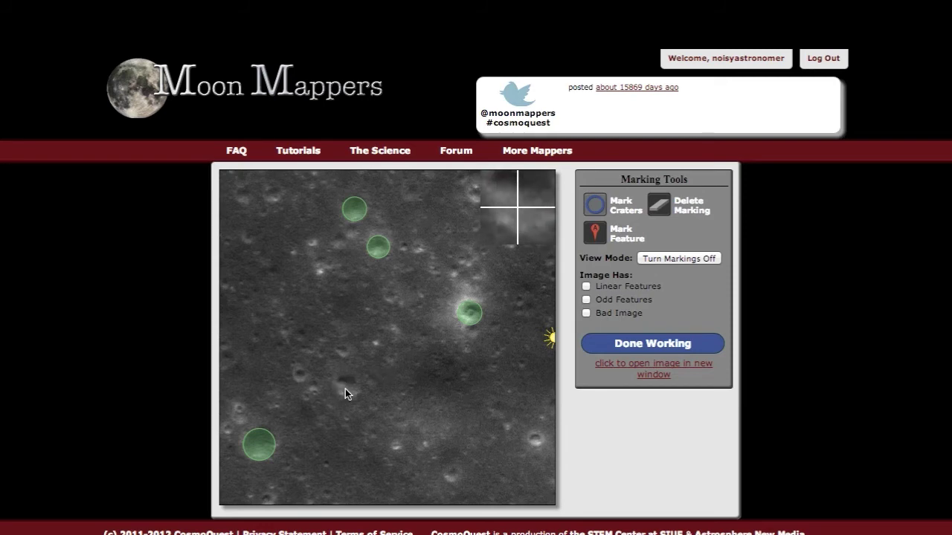
# - Add green circles on the small crater below centre and the small lower-right crater
pyautogui.moveTo(346, 387); pyautogui.dragTo(348, 397)
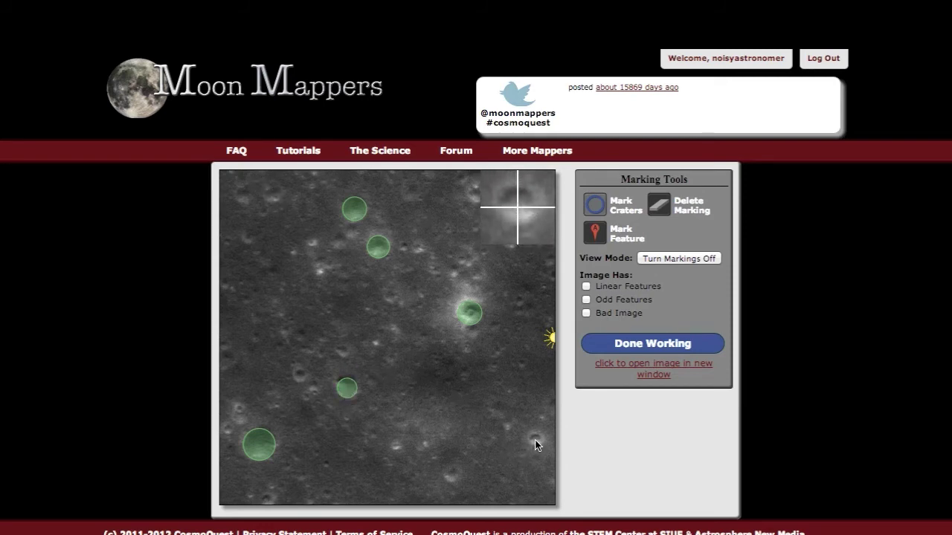
pyautogui.moveTo(534, 441); pyautogui.dragTo(536, 453)
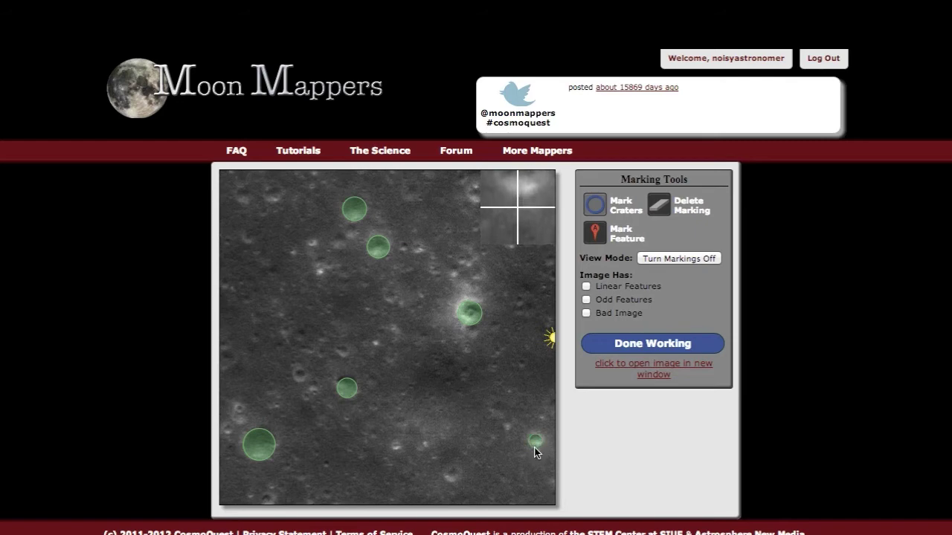
pyautogui.moveTo(299, 376); pyautogui.dragTo(300, 389)
pyautogui.click(299, 385)
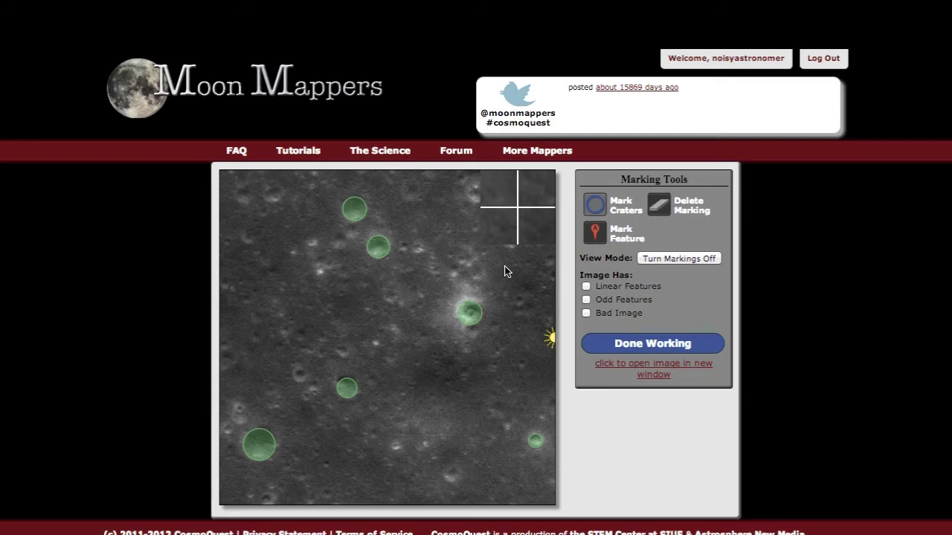
pyautogui.click(595, 235)
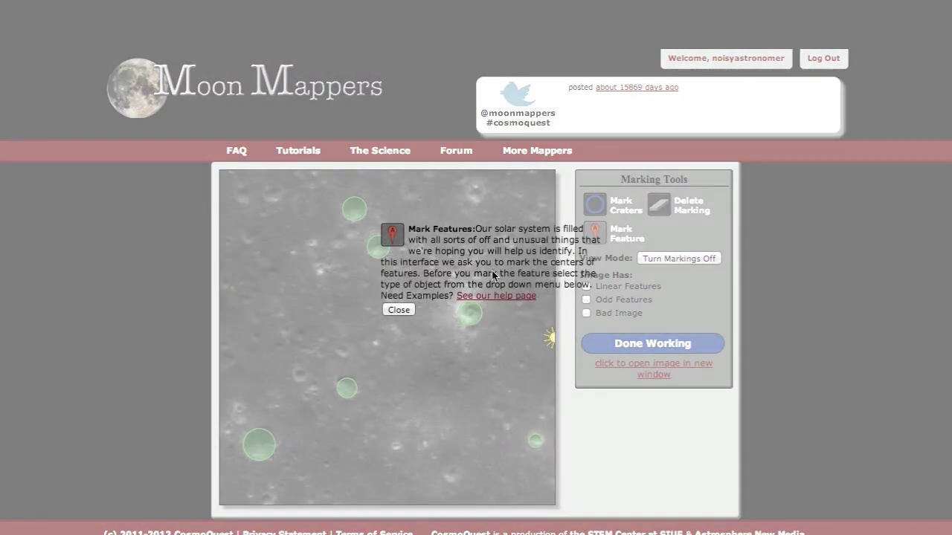
pyautogui.click(399, 310)
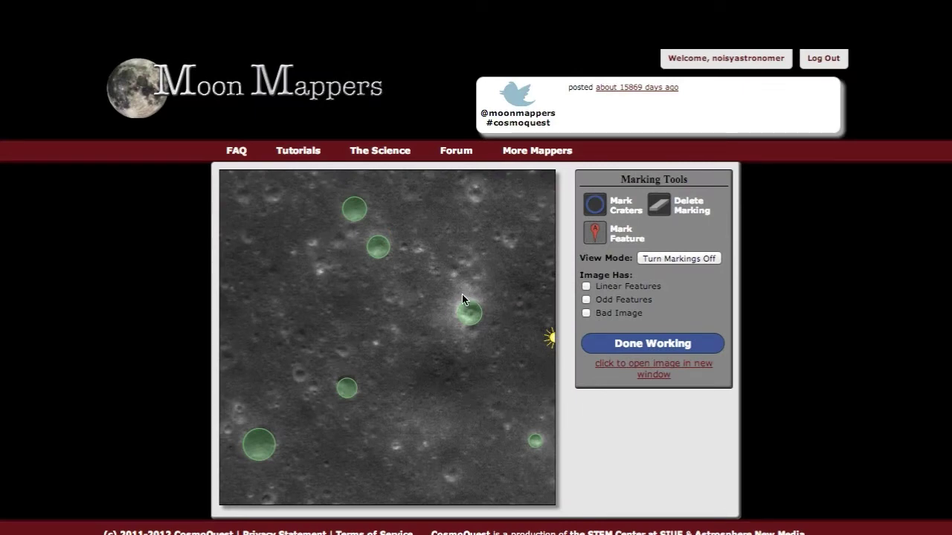
# - Pin the upper-left bright spot as a Light Albedo Feature and nudge the pin into place
pyautogui.click(320, 274)
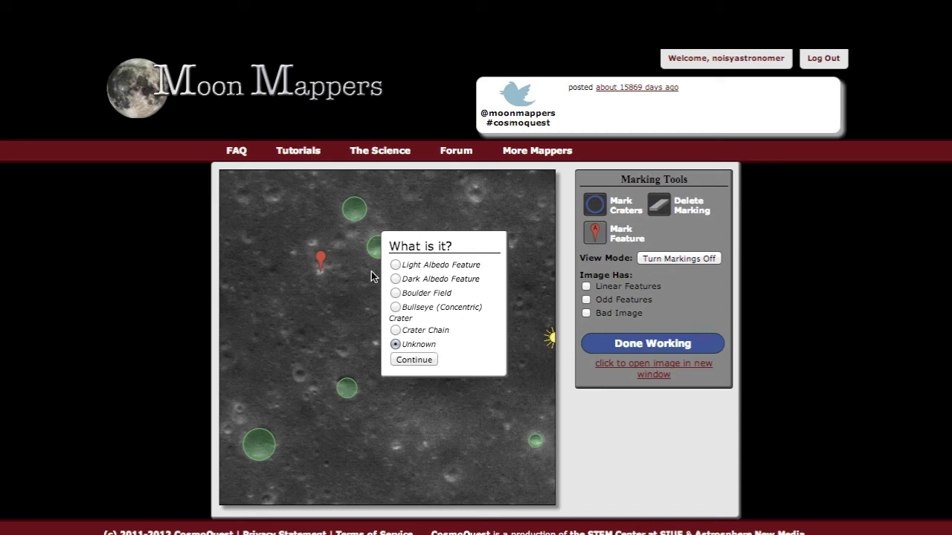
pyautogui.click(396, 264)
pyautogui.click(419, 360)
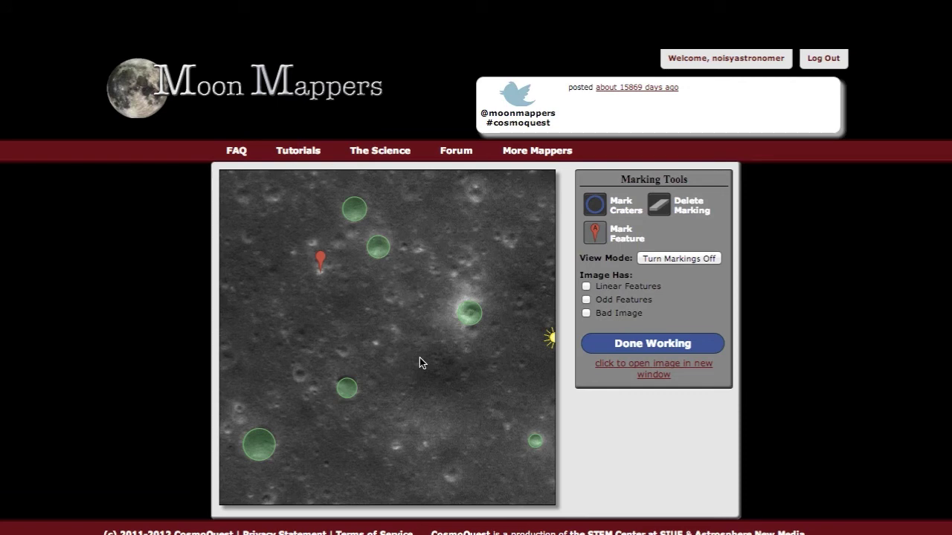
pyautogui.click(320, 274)
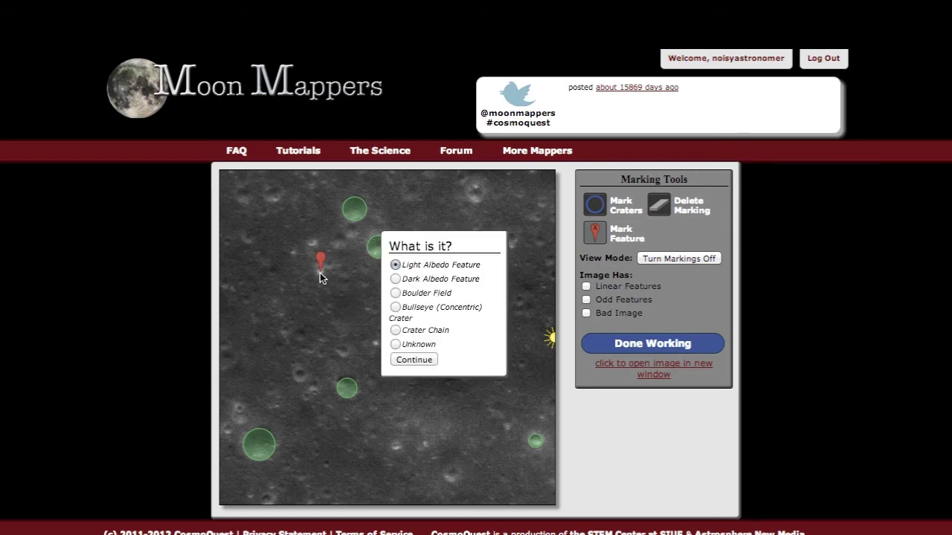
pyautogui.click(417, 358)
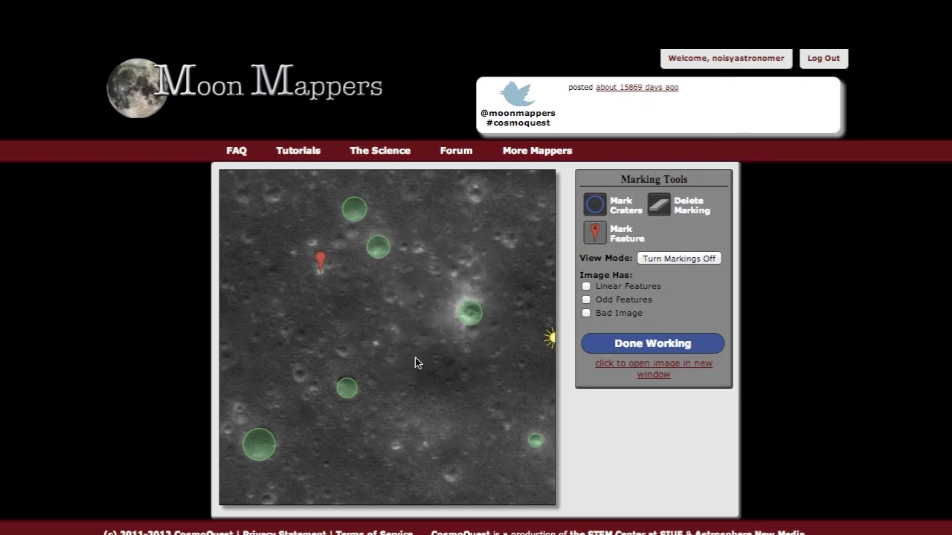
pyautogui.click(322, 265)
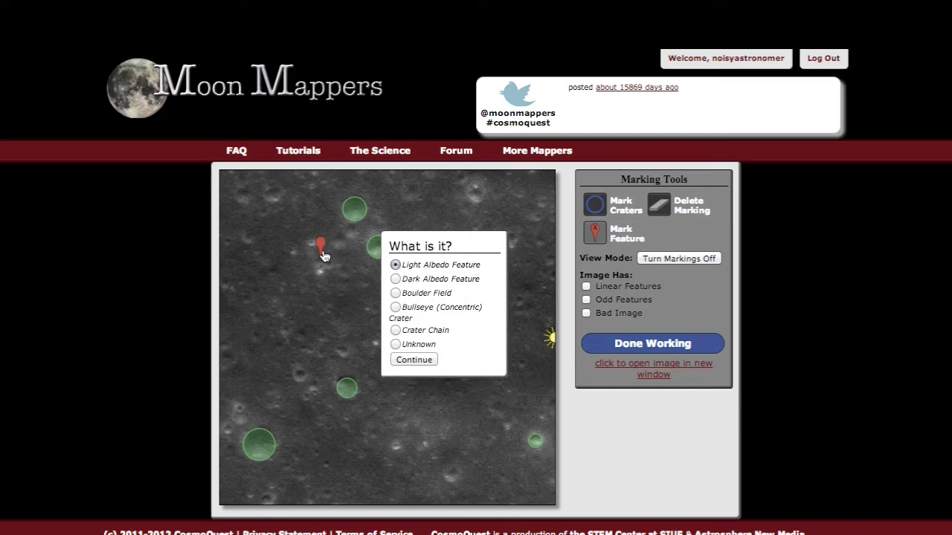
pyautogui.click(414, 359)
pyautogui.moveTo(325, 248); pyautogui.dragTo(323, 272)
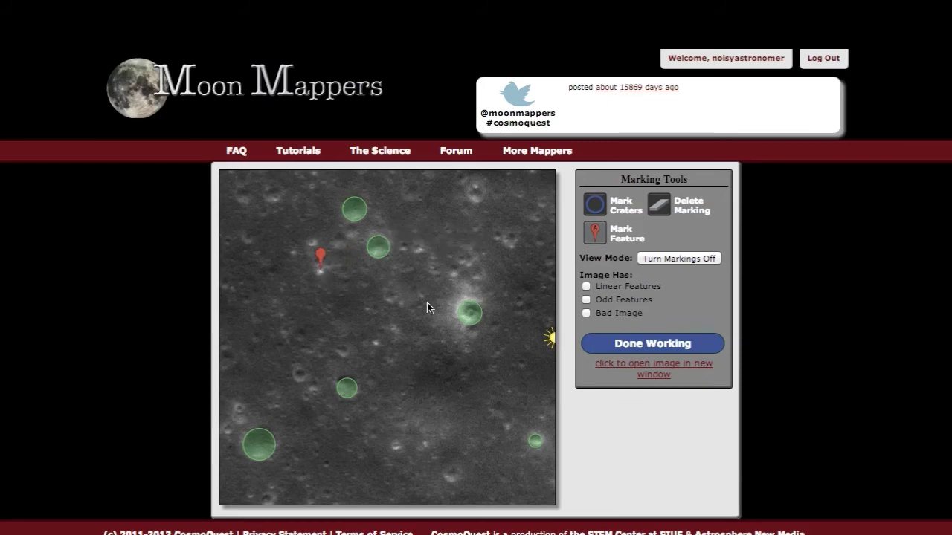
# - Pin a second feature left of centre and confirm its classification
pyautogui.click(376, 345)
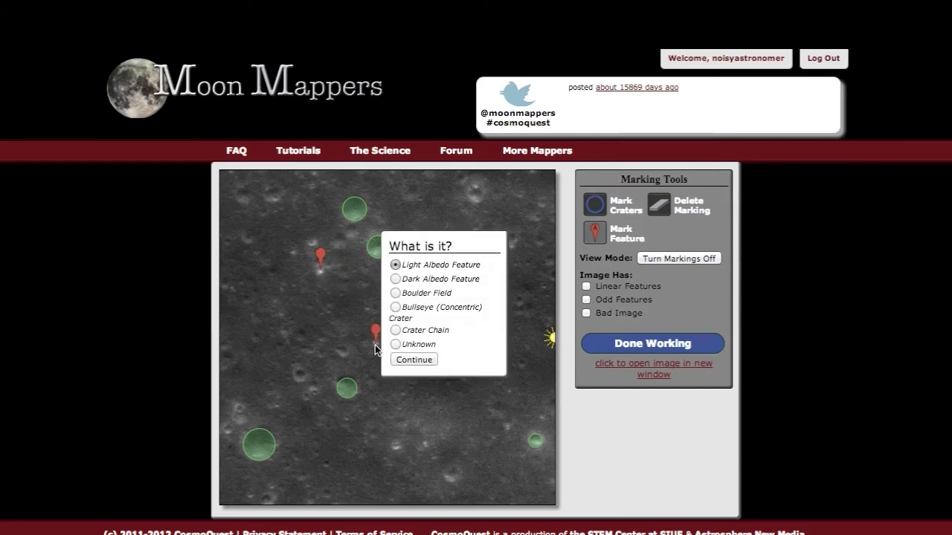
pyautogui.click(412, 360)
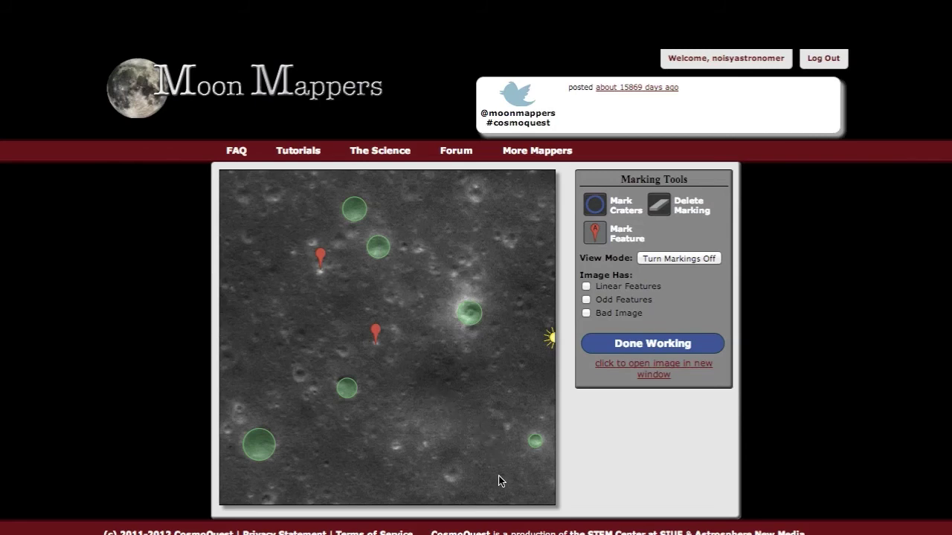
pyautogui.click(595, 208)
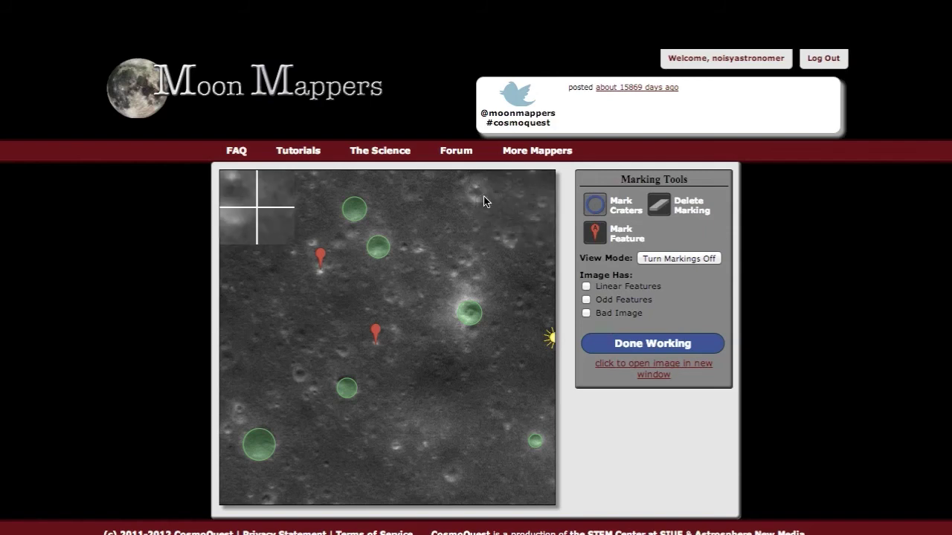
# - Outline small craters near the top-right, top-left and lower-left
pyautogui.moveTo(476, 197); pyautogui.dragTo(479, 210)
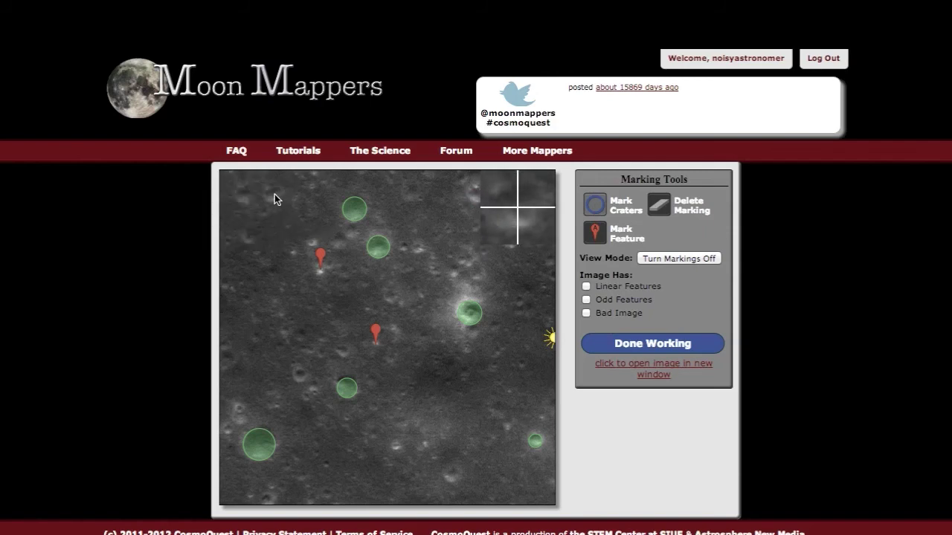
pyautogui.moveTo(272, 195); pyautogui.dragTo(276, 208)
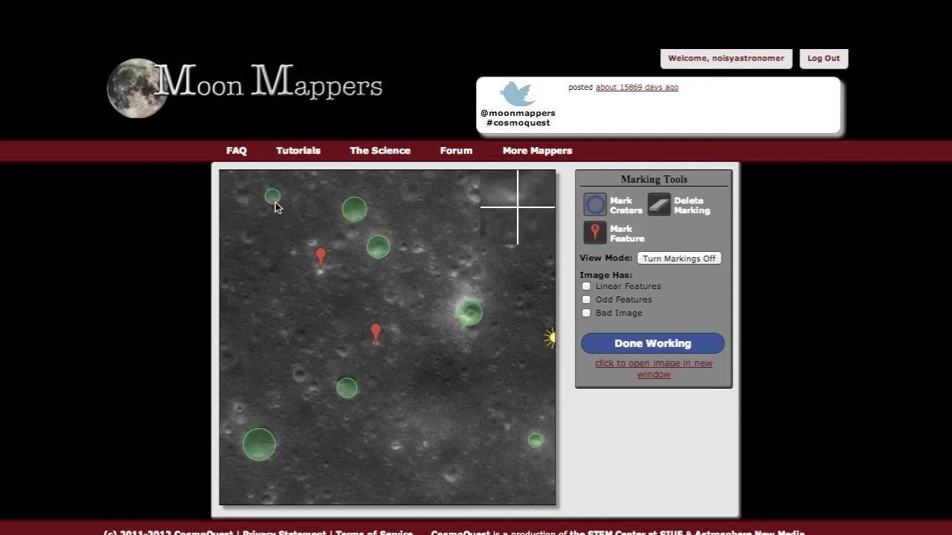
pyautogui.moveTo(298, 376); pyautogui.dragTo(301, 389)
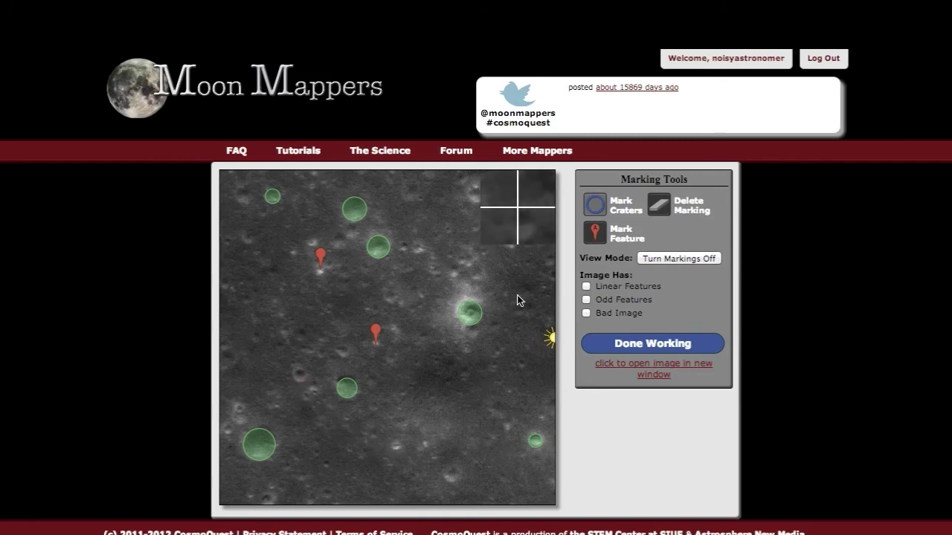
# - Pin a feature above the bright crater, then circle the large lower-centre crater
pyautogui.click(599, 235)
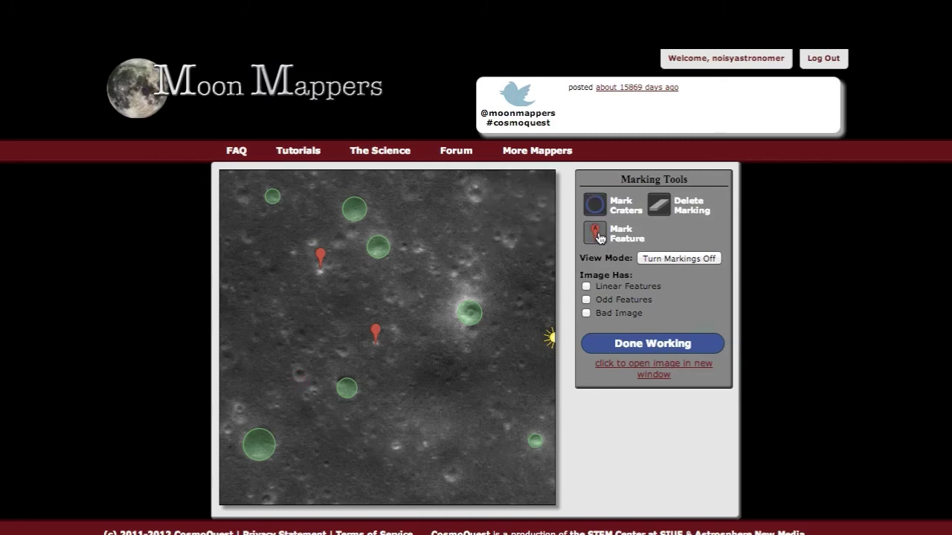
pyautogui.click(456, 301)
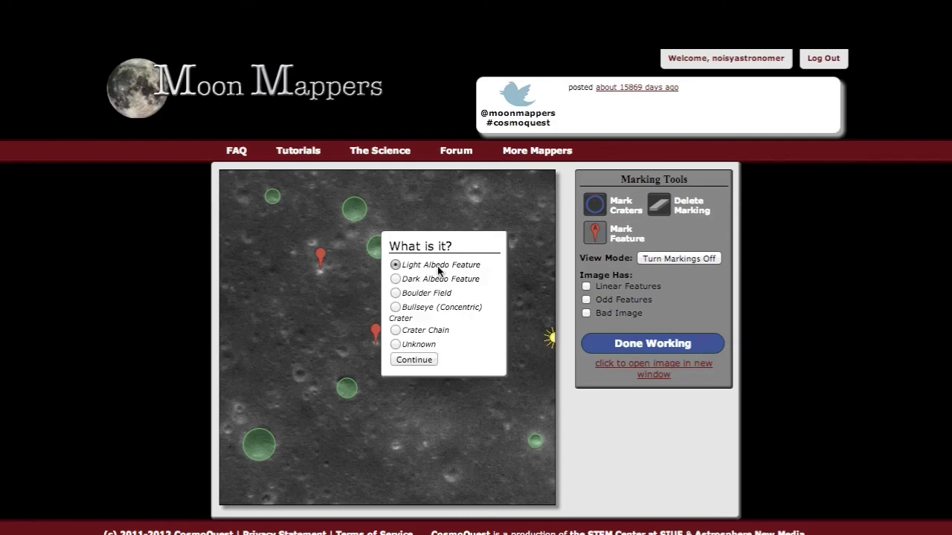
pyautogui.click(414, 360)
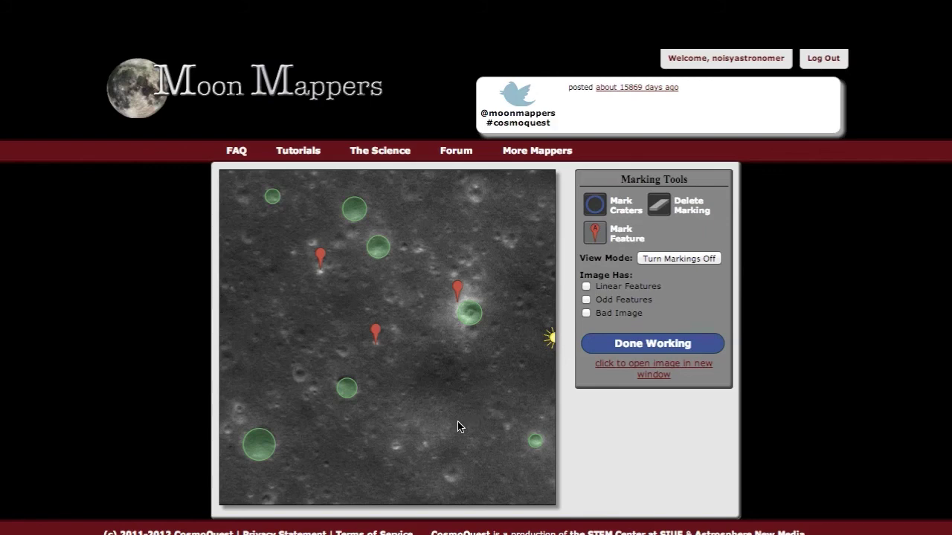
pyautogui.click(594, 205)
pyautogui.moveTo(445, 388); pyautogui.dragTo(495, 393)
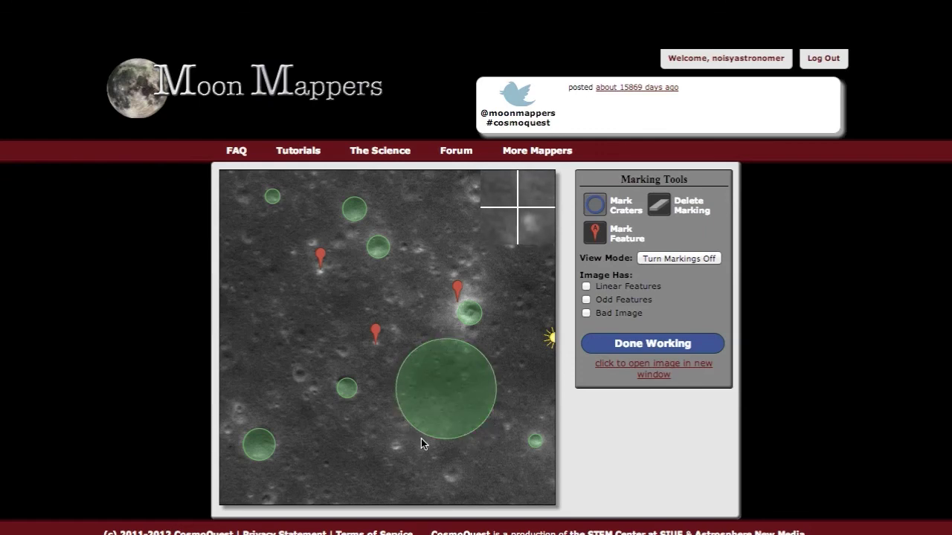